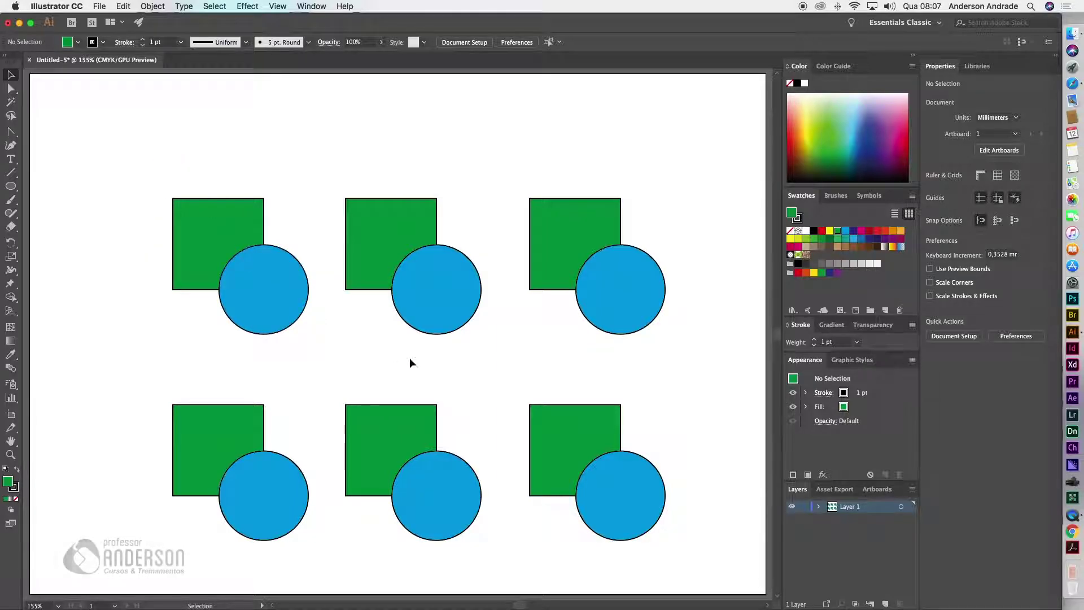
# - Open the Pathfinder panel from the Window menu and float it just above the six shape pairs
pyautogui.click(311, 7)
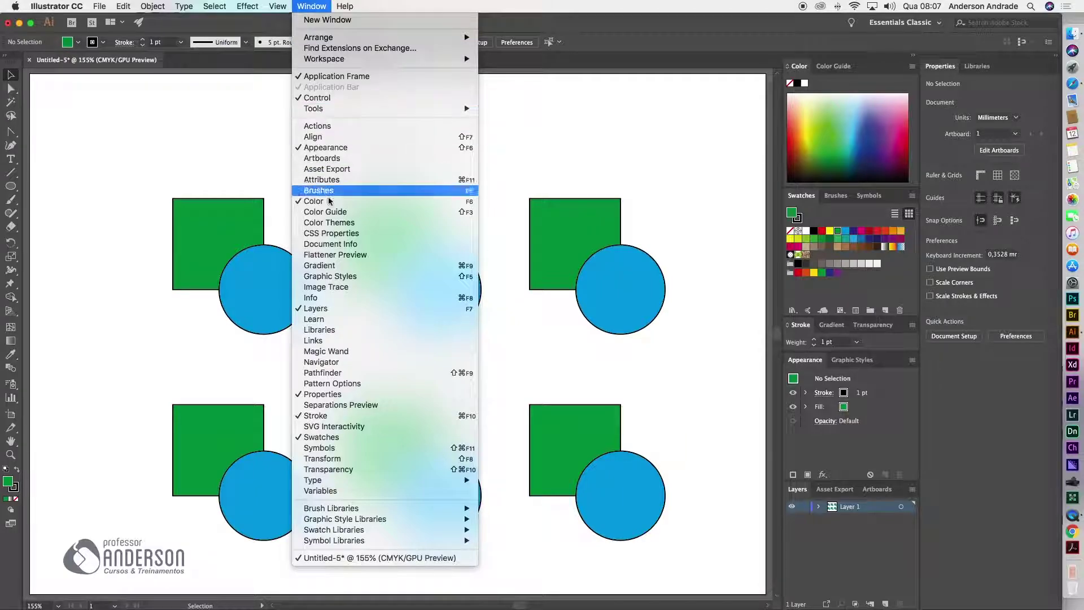
pyautogui.click(334, 377)
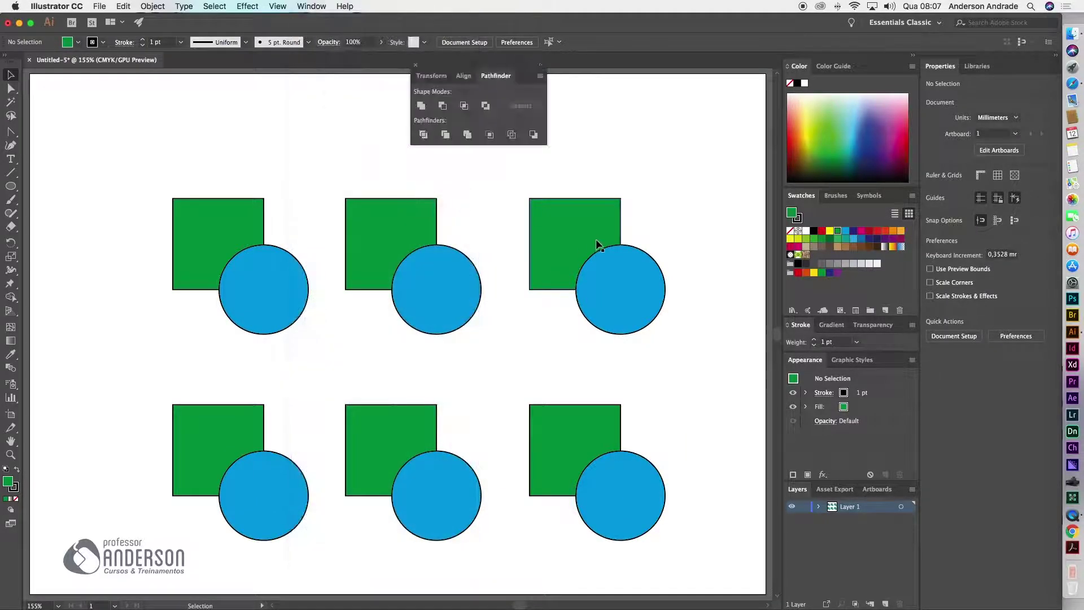
pyautogui.moveTo(494, 79)
pyautogui.mouseDown()
pyautogui.moveTo(512, 109)
pyautogui.moveTo(503, 105)
pyautogui.mouseUp()
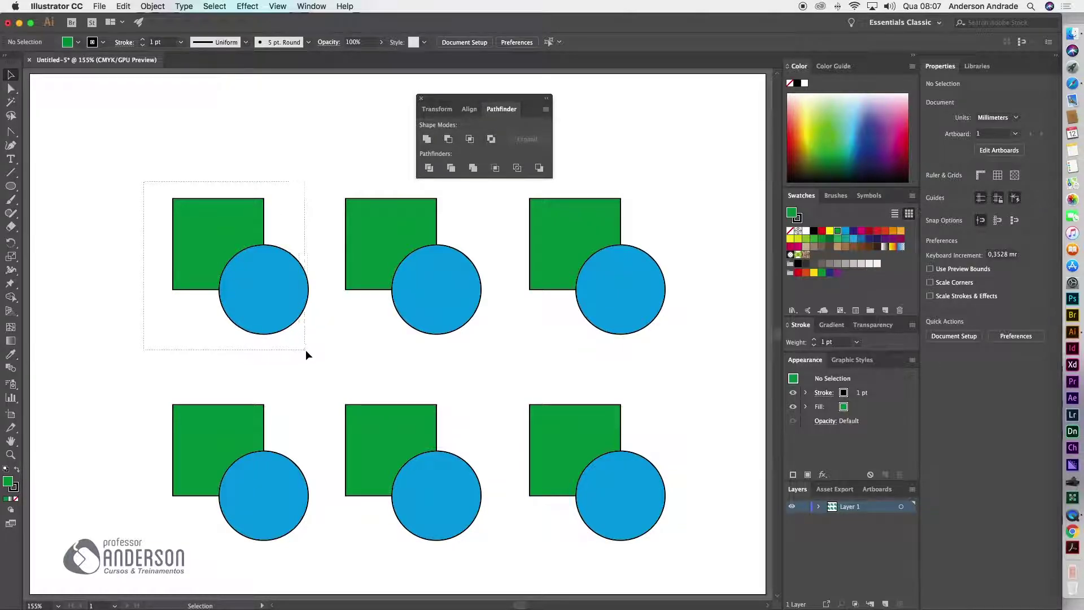
# - Unite the top-left green square and blue circle into one blue shape, then select the top-middle pair
pyautogui.moveTo(210, 242); pyautogui.dragTo(307, 349)
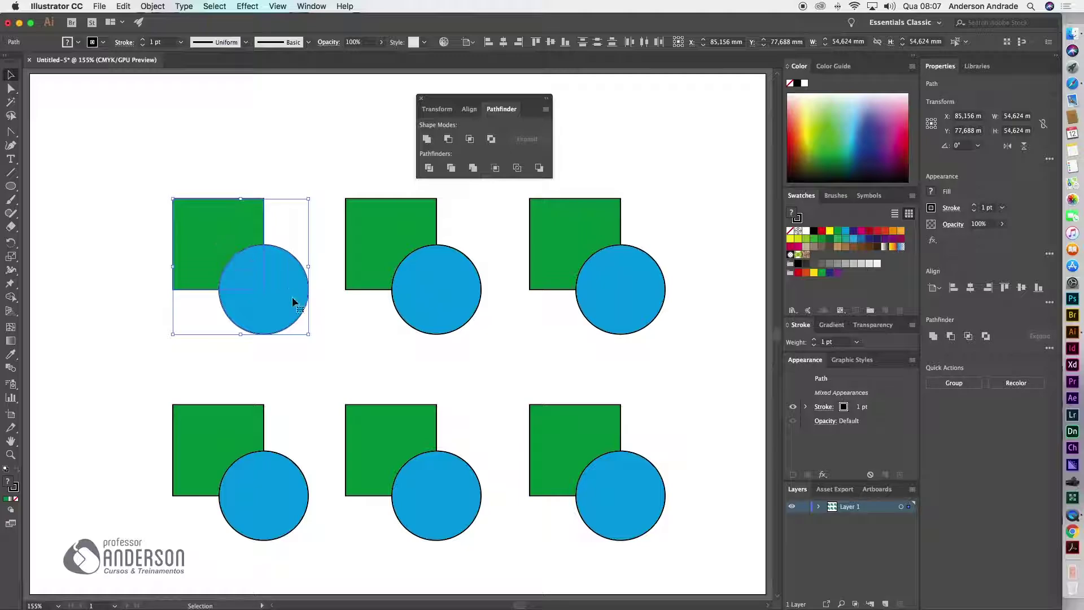
pyautogui.click(427, 139)
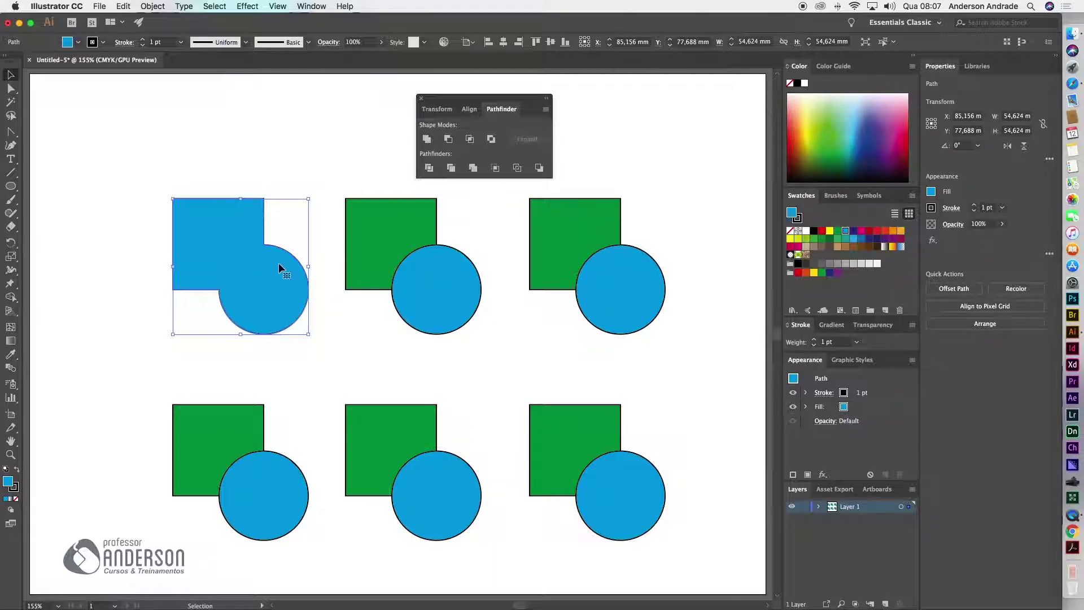
pyautogui.moveTo(331, 194); pyautogui.dragTo(487, 363)
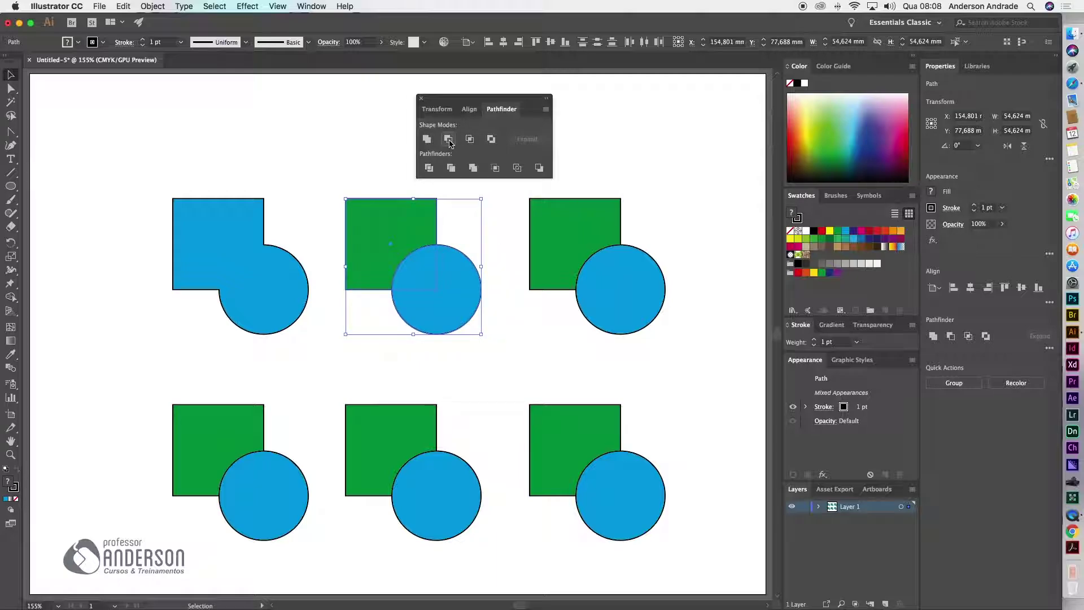
# - Apply Minus Front to cut the circle out of the top-middle square, then select the top-right pair
pyautogui.click(450, 141)
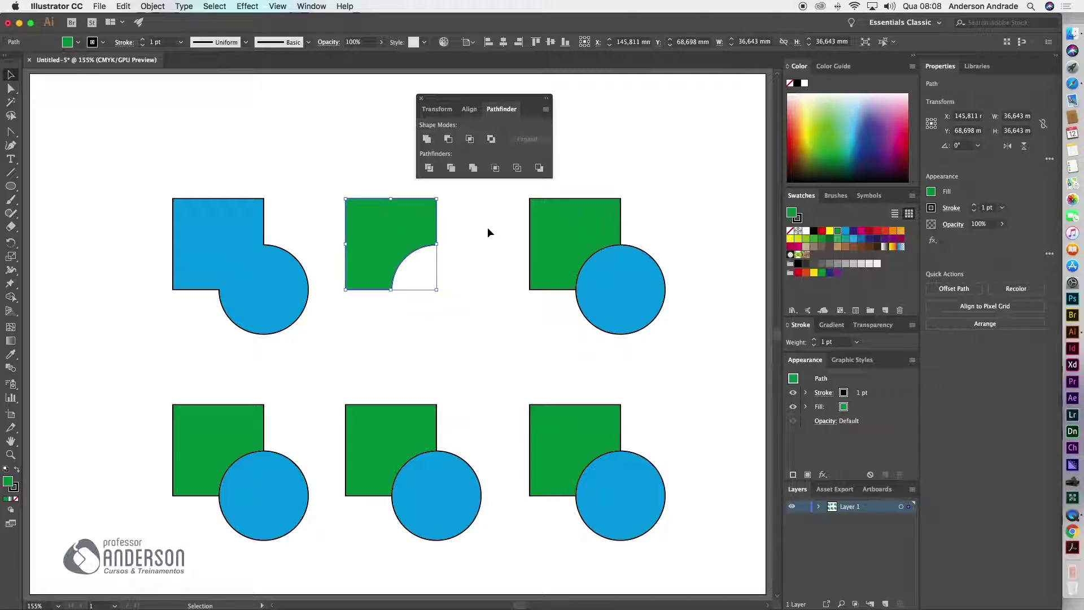
pyautogui.moveTo(503, 192); pyautogui.dragTo(682, 352)
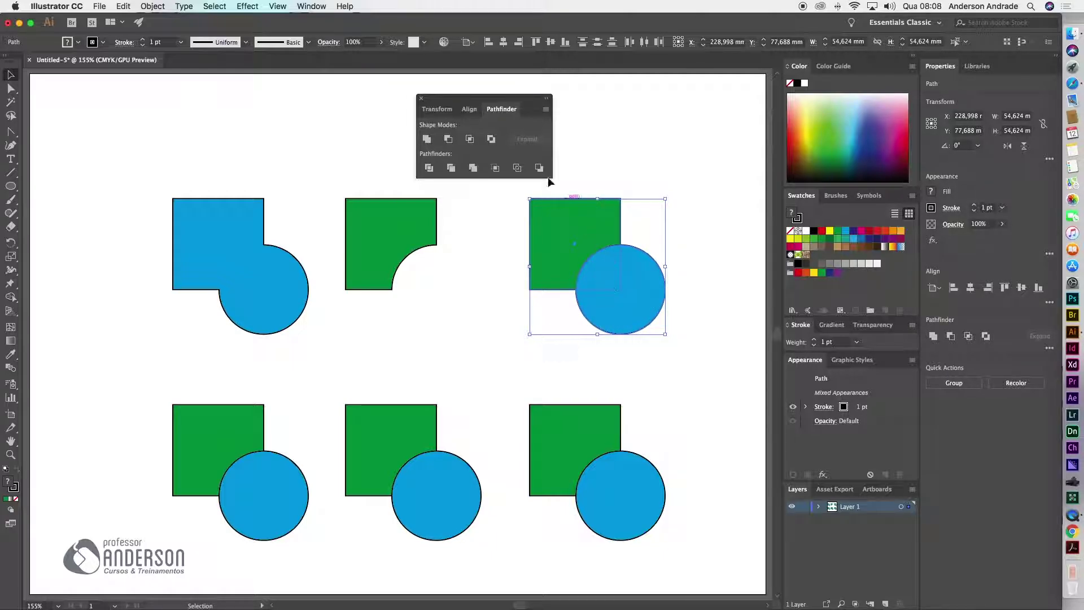
# - Apply Intersect to the top-right pair, leaving only the blue quarter-circle overlap, then deselect
pyautogui.click(469, 139)
pyautogui.click(679, 226)
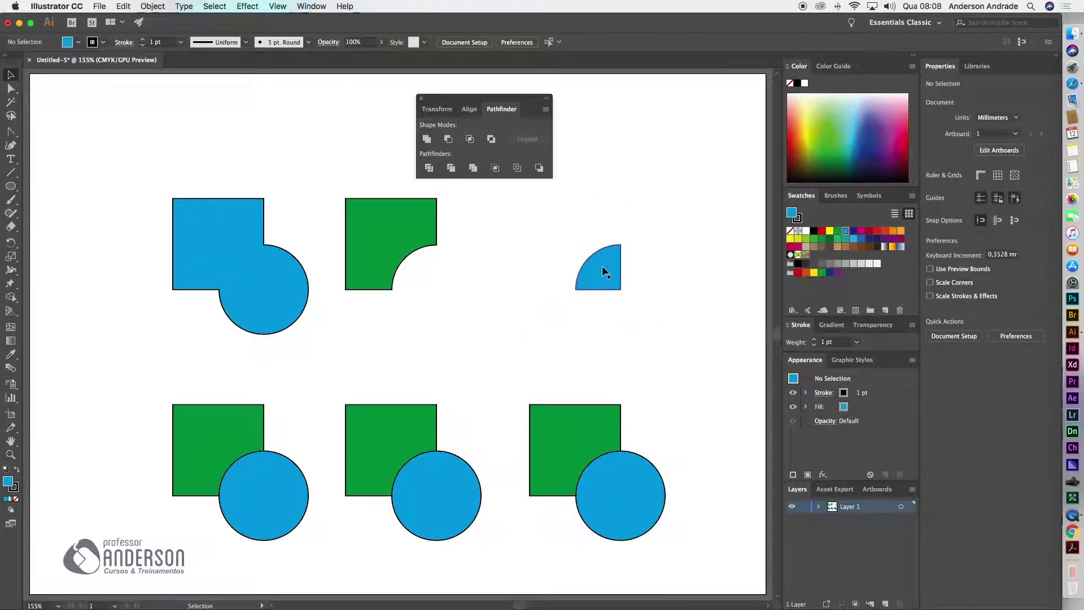
pyautogui.click(603, 269)
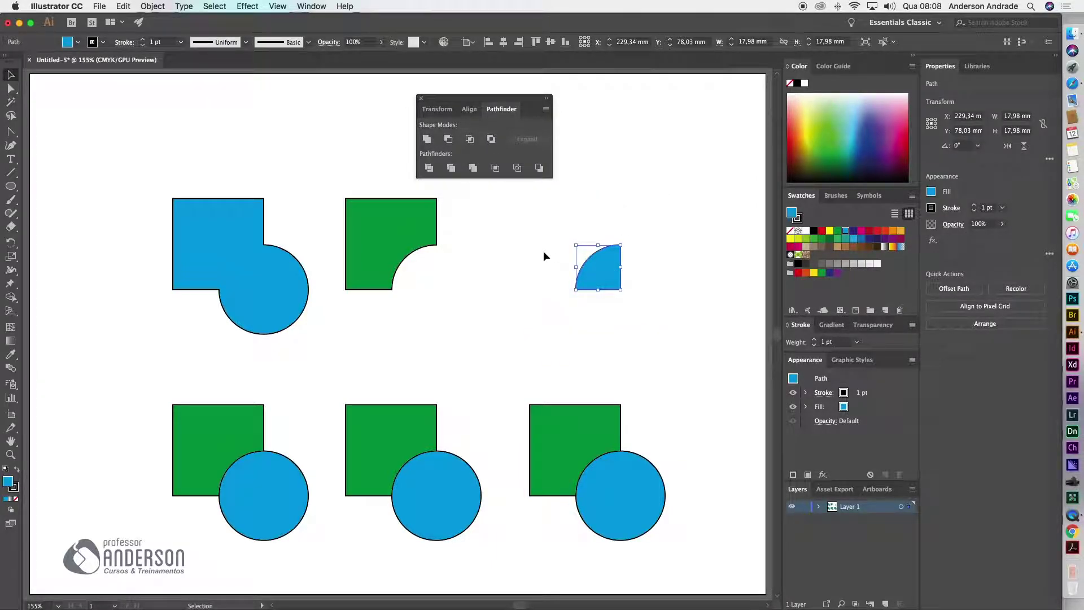
pyautogui.click(637, 296)
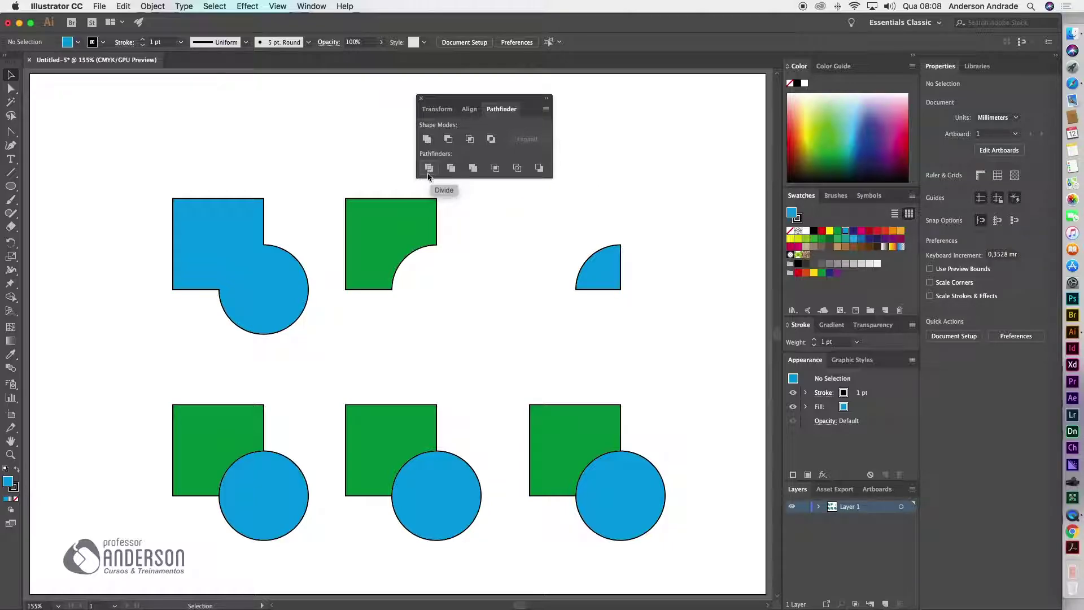
# - Apply Divide to the bottom-left square and circle, then nudge the divided group up-left
pyautogui.moveTo(245, 464); pyautogui.dragTo(313, 541)
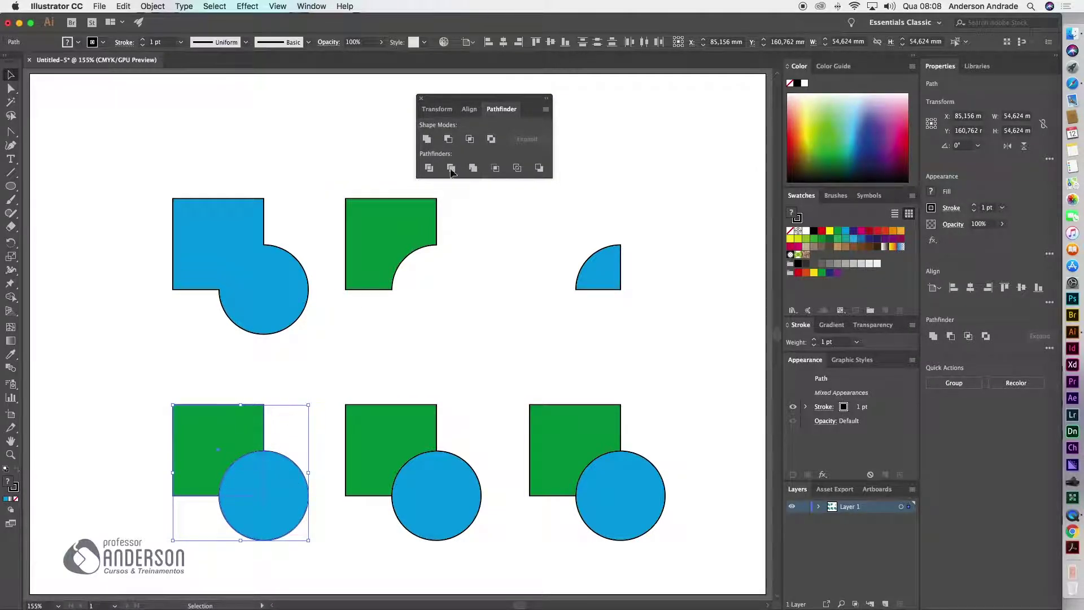
pyautogui.click(429, 169)
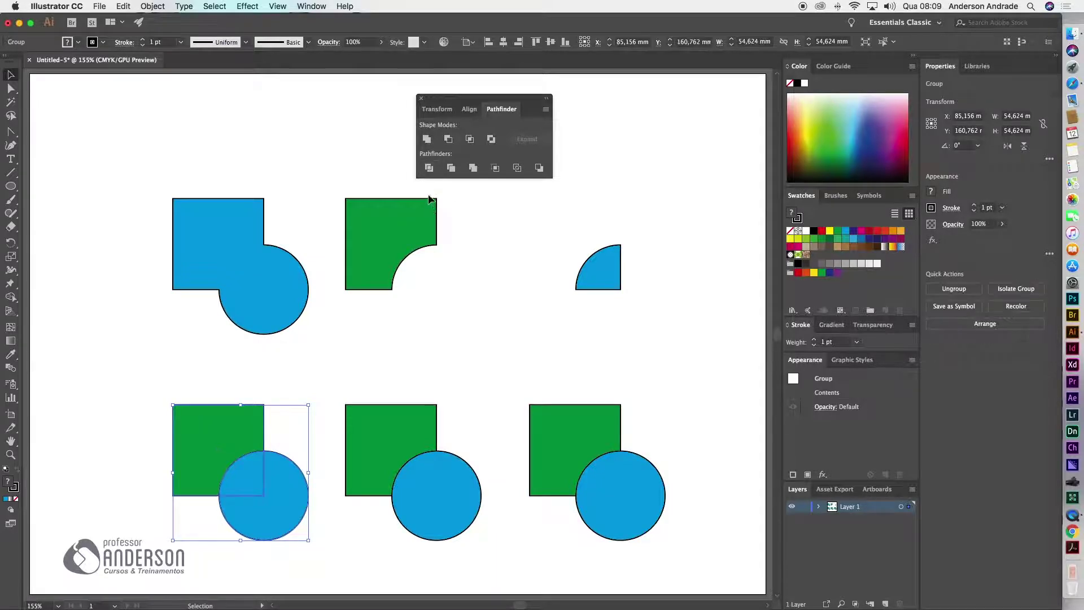
pyautogui.click(157, 358)
pyautogui.click(199, 436)
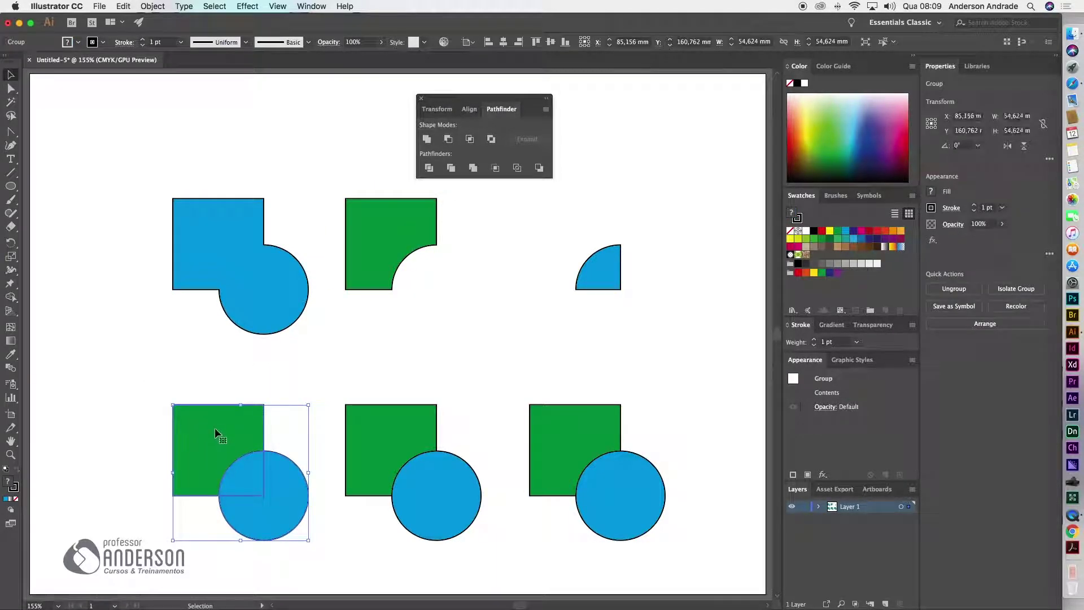
pyautogui.moveTo(207, 431)
pyautogui.mouseDown()
pyautogui.moveTo(159, 421)
pyautogui.moveTo(198, 428)
pyautogui.mouseUp()
# - With Direct Selection, pull the green square, blue quarter and three-quarter circle pieces apart
pyautogui.click(233, 353)
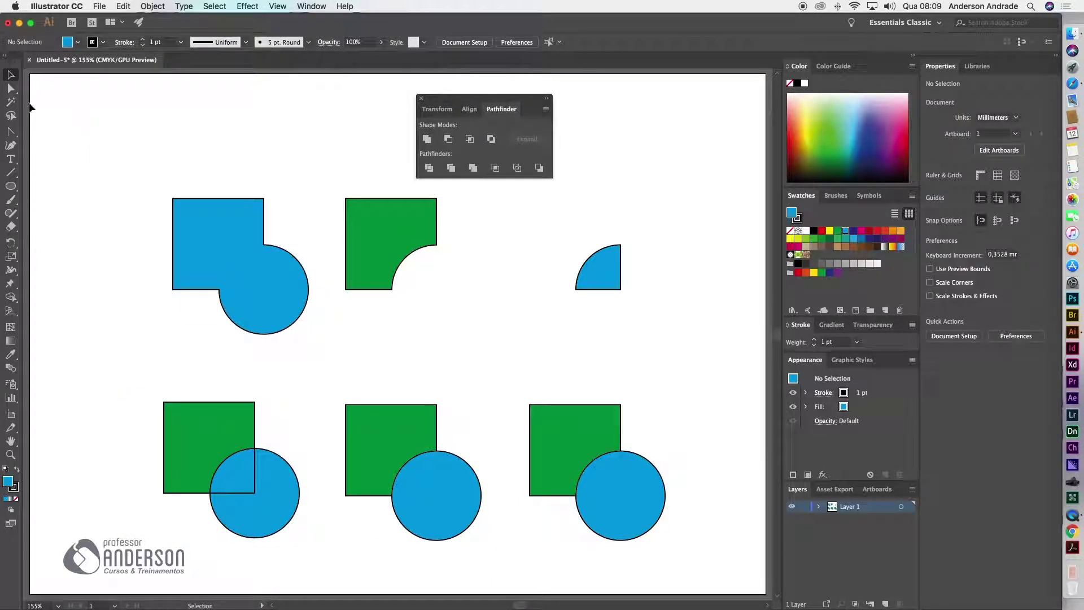
pyautogui.click(10, 88)
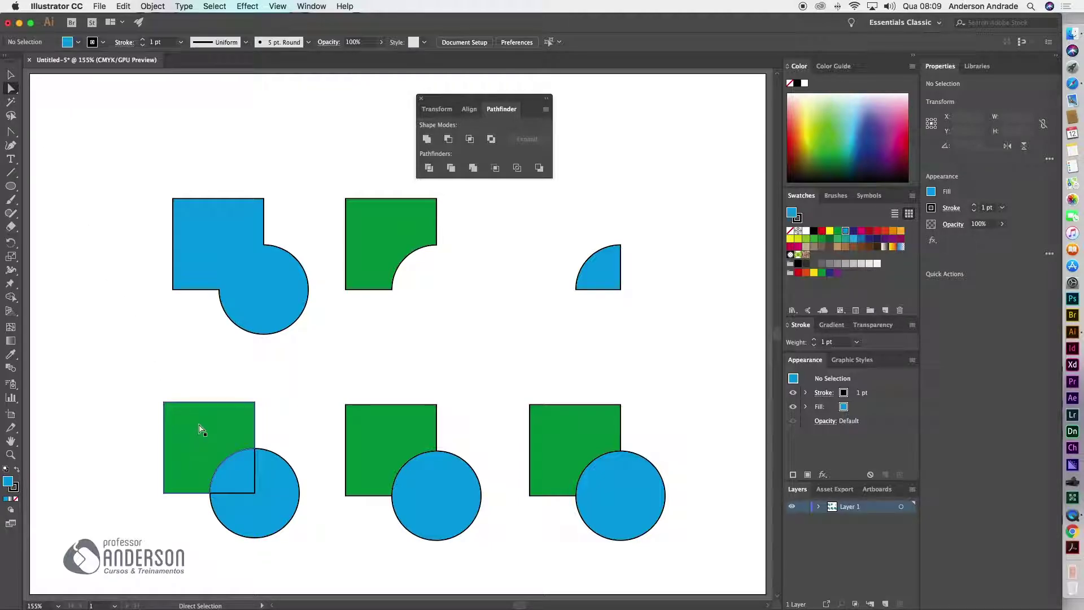
pyautogui.click(209, 429)
pyautogui.moveTo(209, 429); pyautogui.dragTo(172, 394)
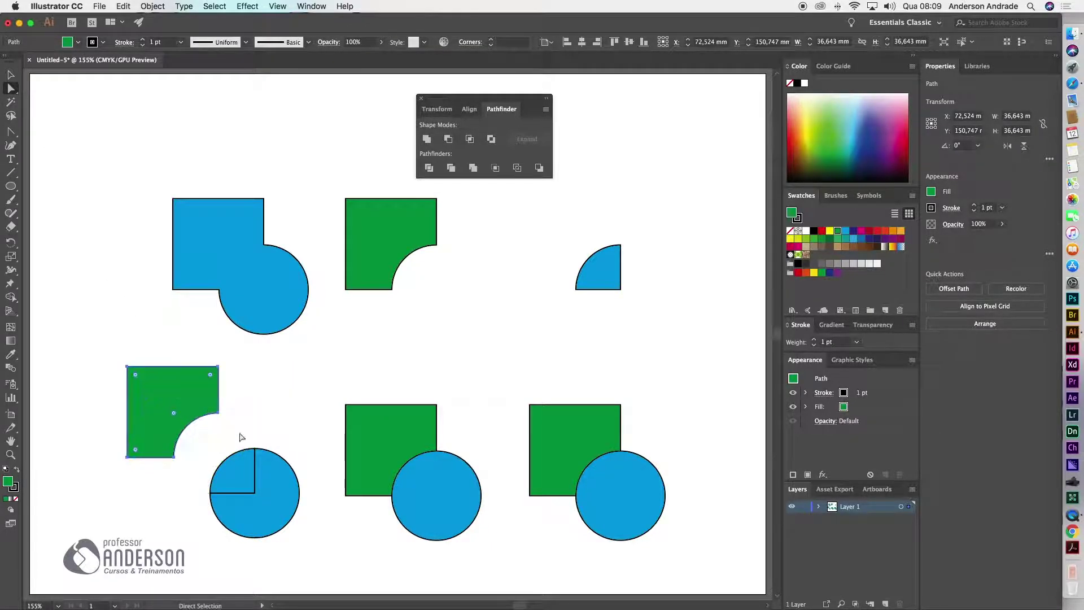
pyautogui.moveTo(239, 467); pyautogui.dragTo(221, 454)
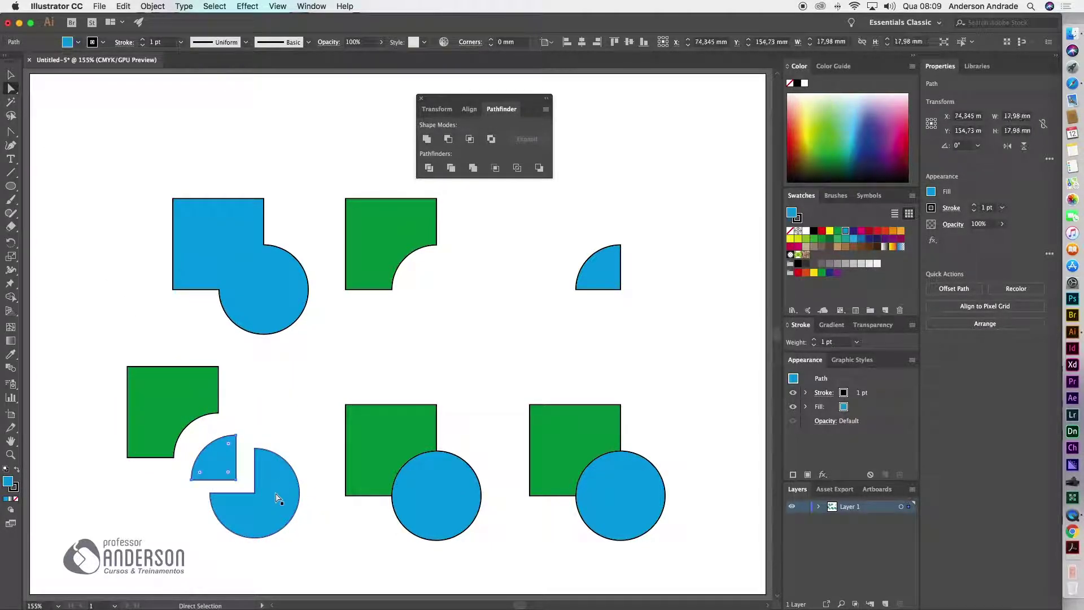
pyautogui.moveTo(273, 494); pyautogui.dragTo(277, 496)
pyautogui.click(10, 74)
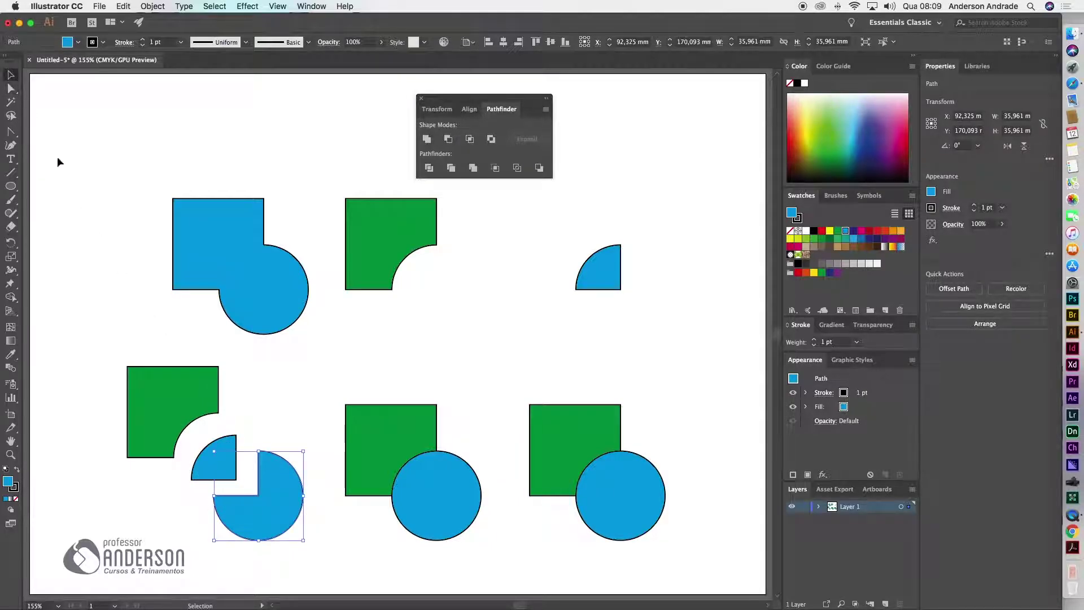
pyautogui.click(183, 405)
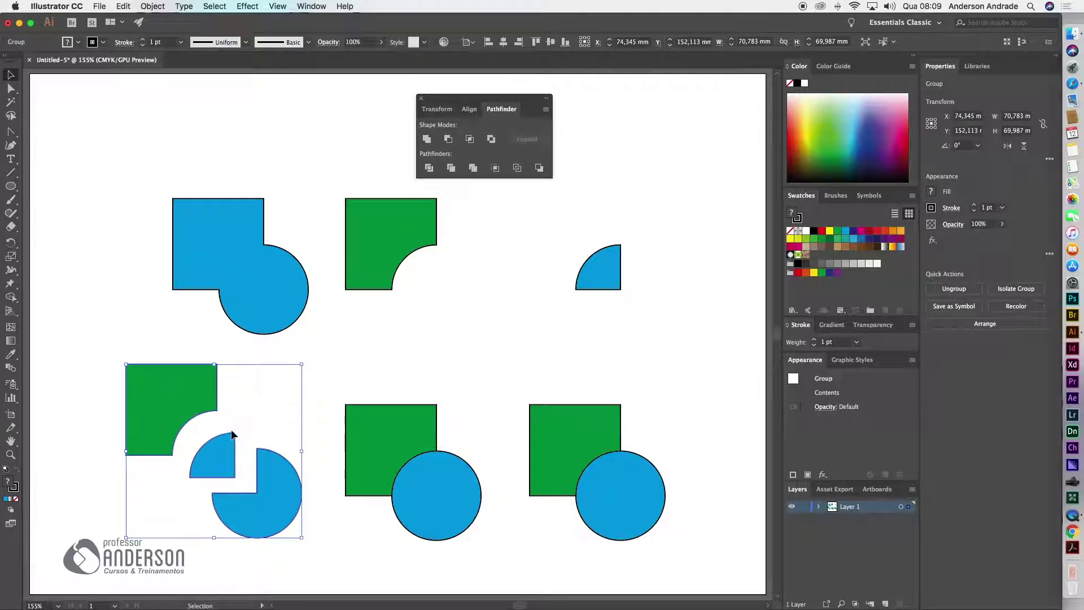
# - Ungroup the divided pieces and spread the green, quarter and three-quarter pieces further apart
pyautogui.click(152, 7)
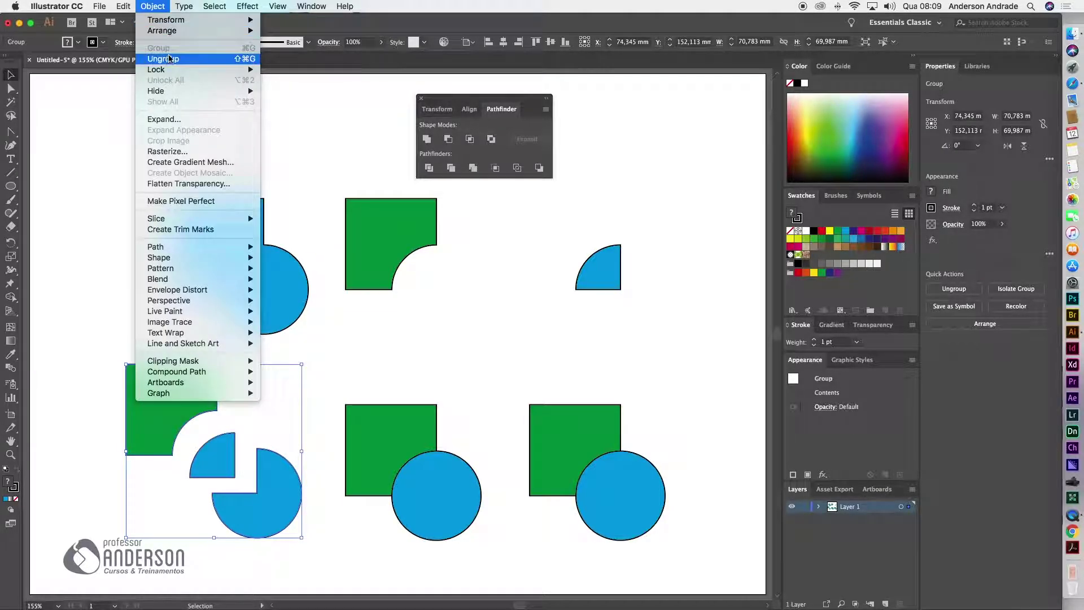
pyautogui.click(163, 59)
pyautogui.click(97, 331)
pyautogui.moveTo(160, 410); pyautogui.dragTo(140, 388)
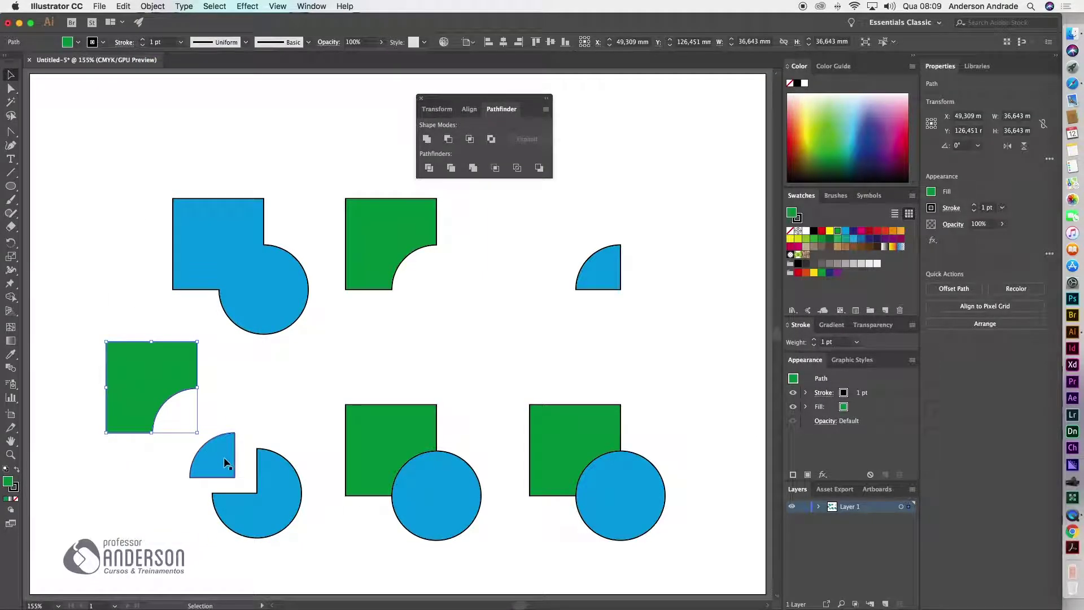
pyautogui.moveTo(226, 455); pyautogui.dragTo(216, 441)
pyautogui.moveTo(271, 487); pyautogui.dragTo(278, 494)
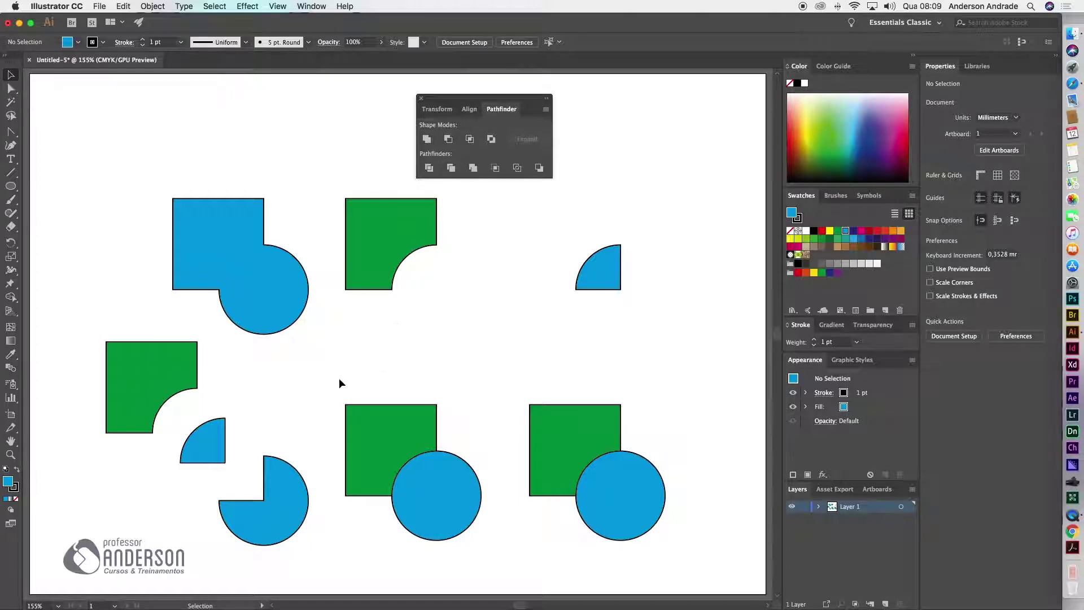
# - Apply Trim to the bottom-middle square and circle, then ungroup the result
pyautogui.moveTo(342, 378); pyautogui.dragTo(476, 550)
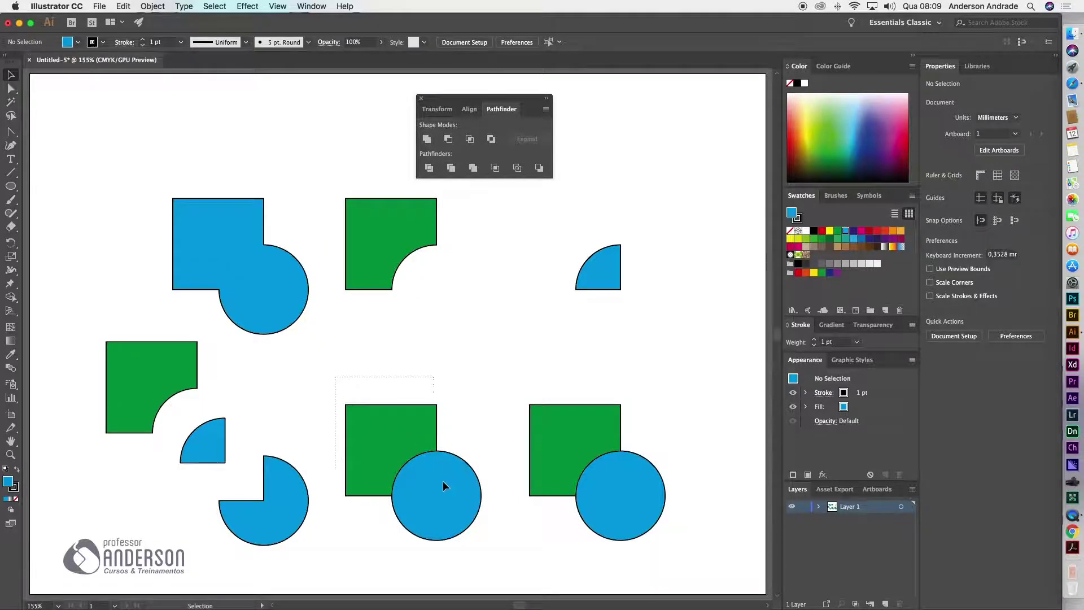
pyautogui.click(452, 168)
pyautogui.click(456, 351)
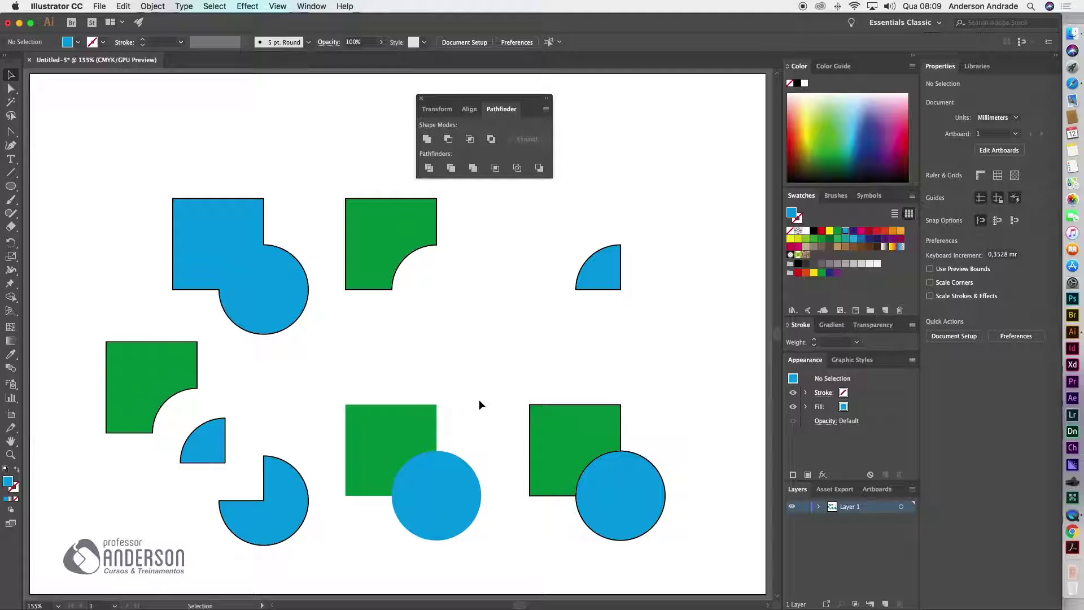
pyautogui.click(392, 429)
pyautogui.click(153, 6)
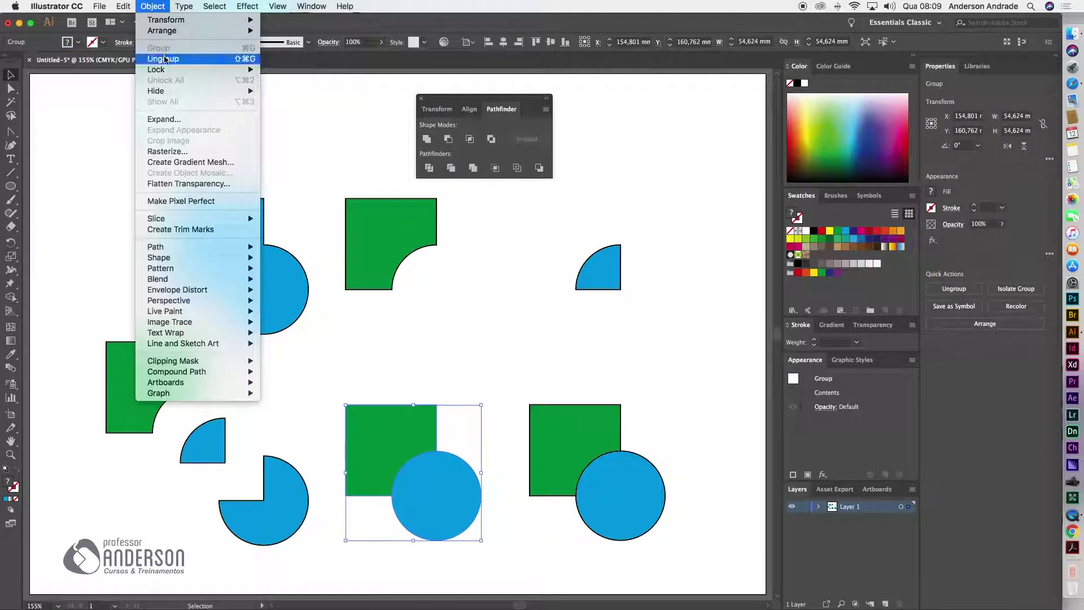
pyautogui.click(163, 59)
# - Move the notched green square up-left away from the circle, then select the bottom-right pair
pyautogui.click(453, 351)
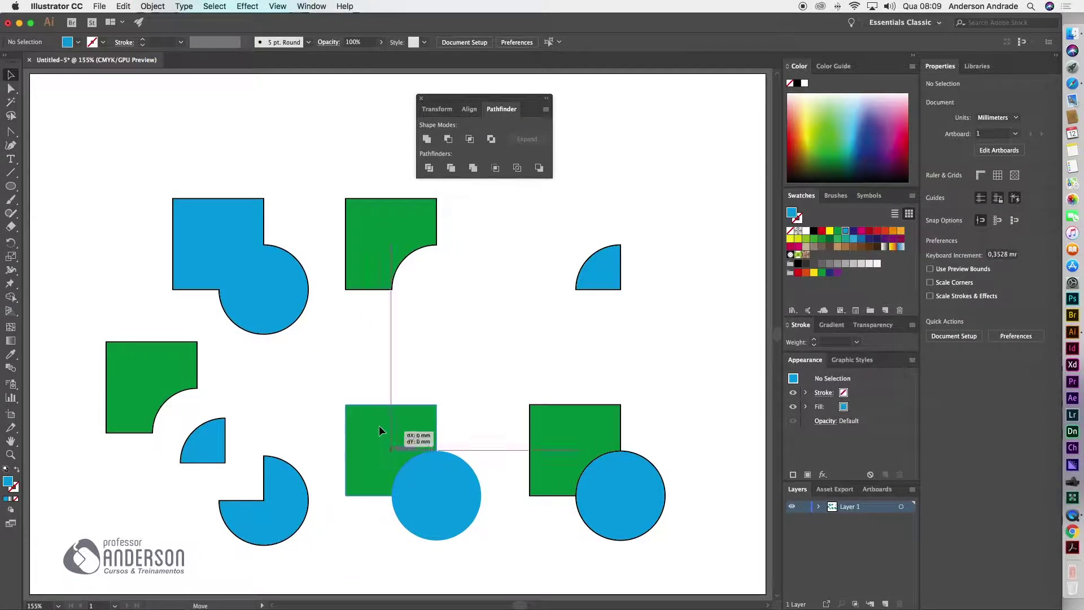
pyautogui.moveTo(387, 434); pyautogui.dragTo(373, 410)
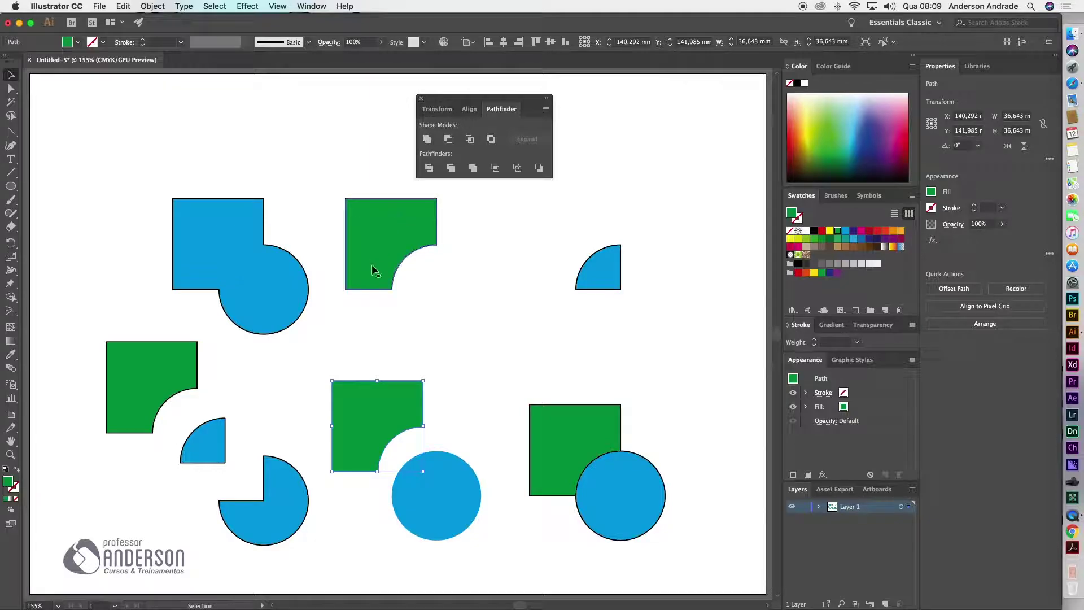
pyautogui.click(459, 344)
pyautogui.moveTo(508, 386); pyautogui.dragTo(690, 508)
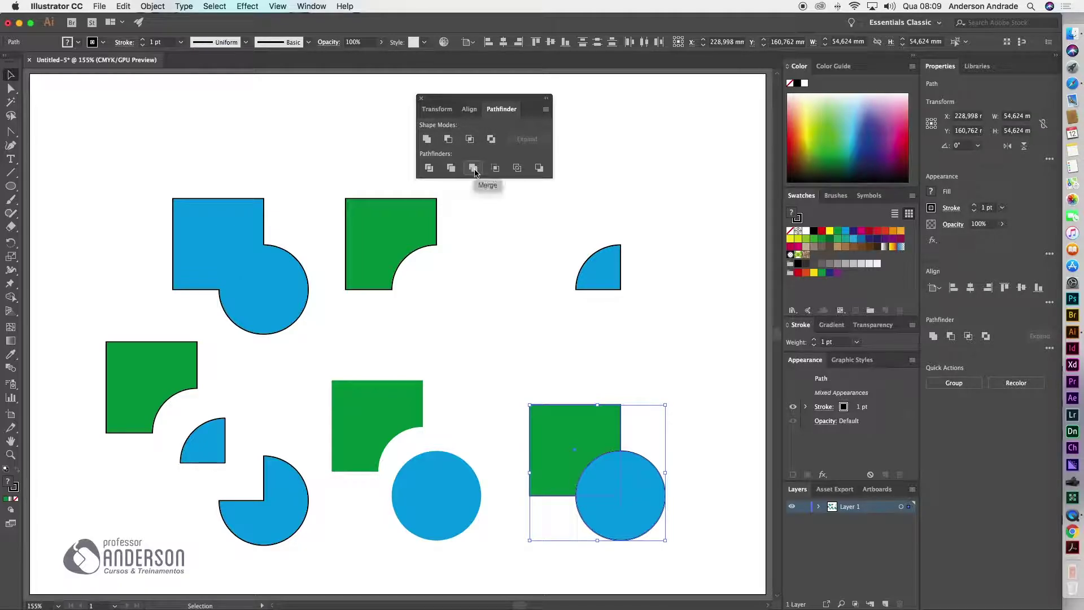
# - Apply Outline to the bottom-right pair, ungroup it, and drag the square and circle outlines apart
pyautogui.click(517, 169)
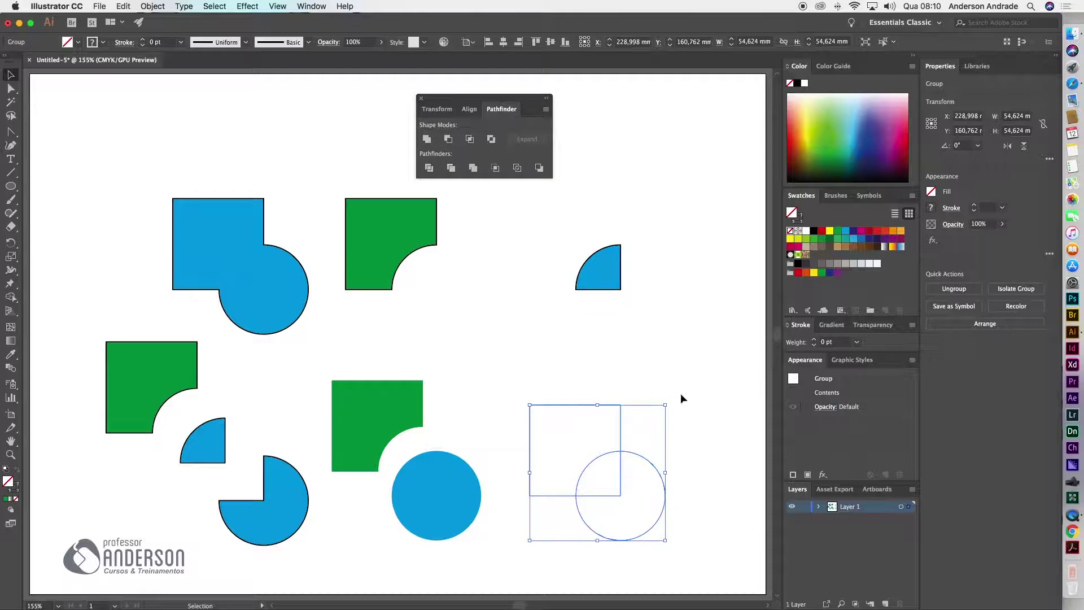
pyautogui.click(153, 6)
pyautogui.click(682, 370)
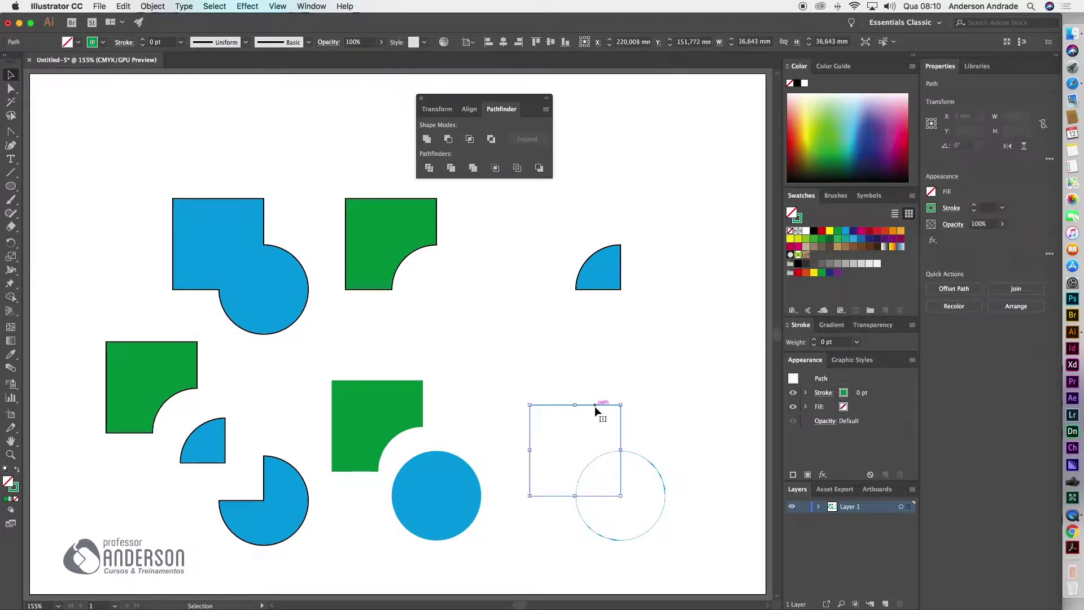
pyautogui.moveTo(596, 405); pyautogui.dragTo(579, 366)
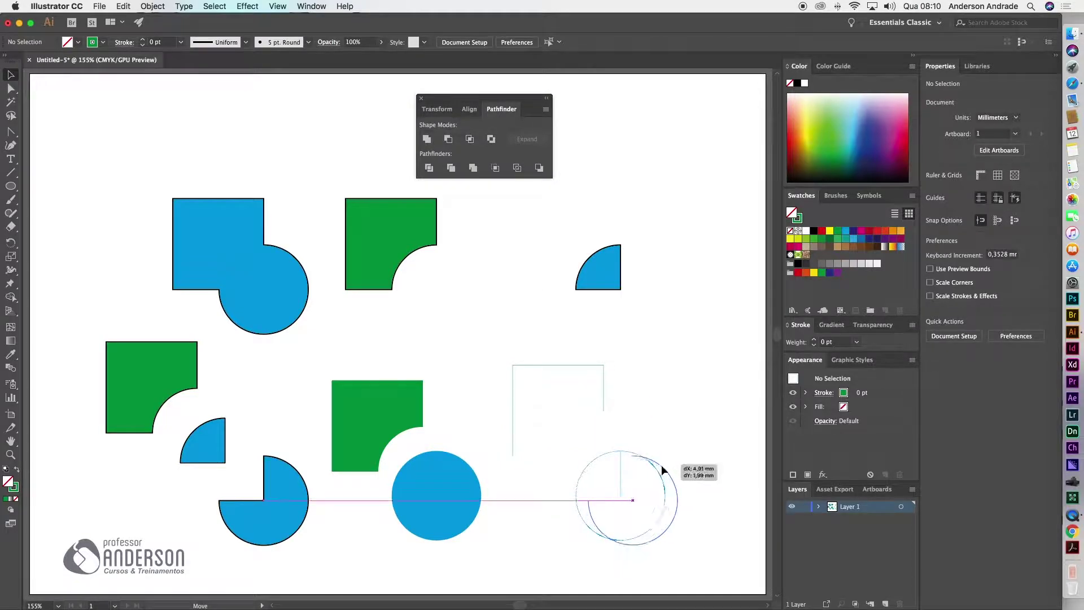
pyautogui.moveTo(647, 462)
pyautogui.mouseDown()
pyautogui.moveTo(675, 478)
pyautogui.moveTo(590, 442)
pyautogui.mouseUp()
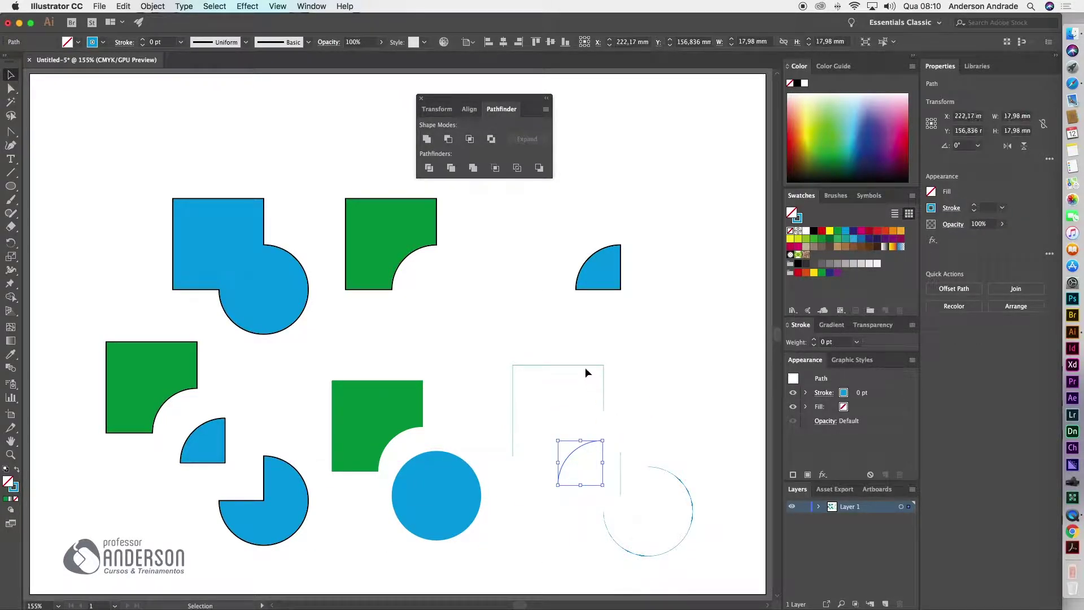
pyautogui.moveTo(585, 367); pyautogui.dragTo(581, 360)
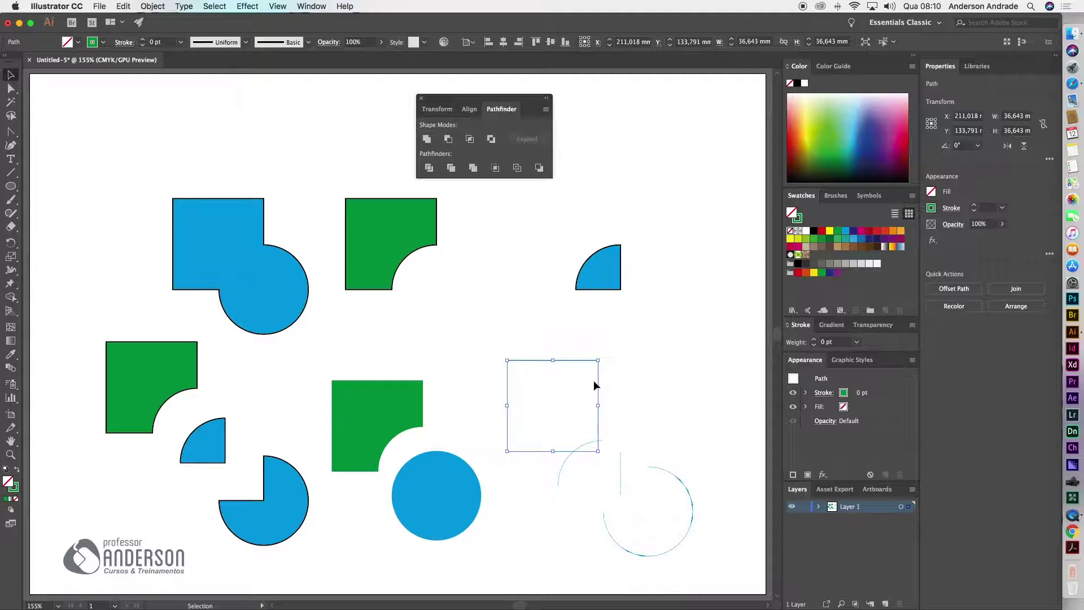
# - Zoom in, give the square outline a 2 pt stroke and thicken the quarter arc's stroke
pyautogui.press('super+plus')
pyautogui.press('super+plus')
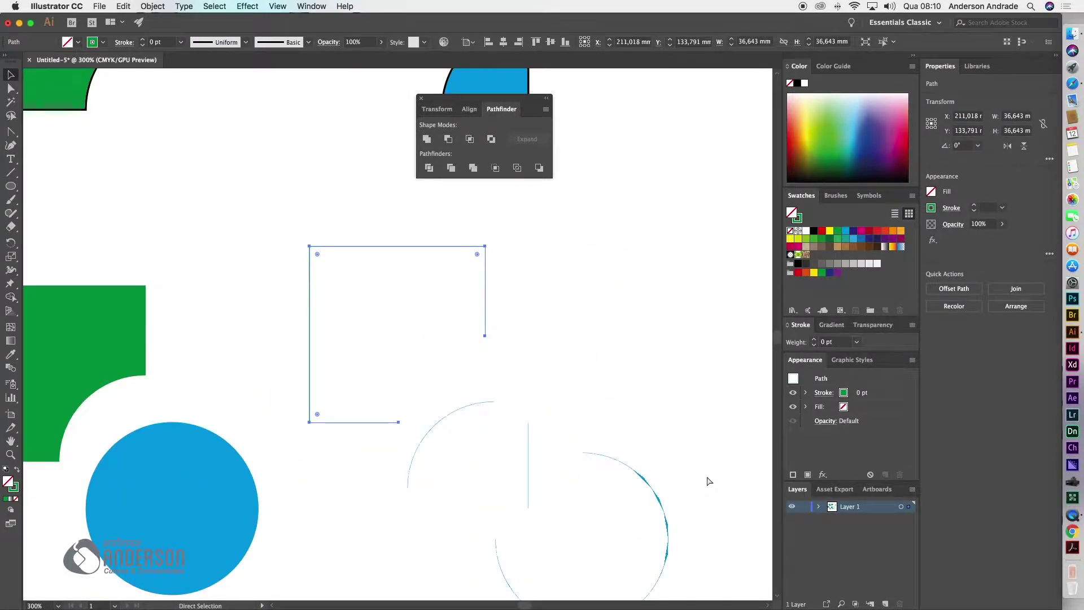
pyautogui.moveTo(601, 320); pyautogui.dragTo(489, 232)
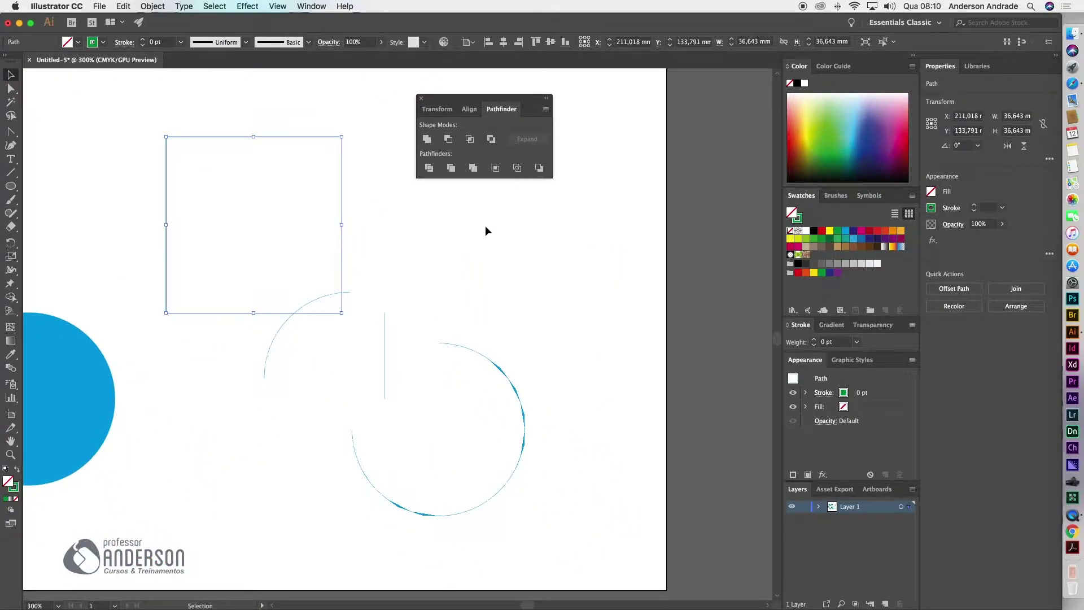
pyautogui.click(176, 44)
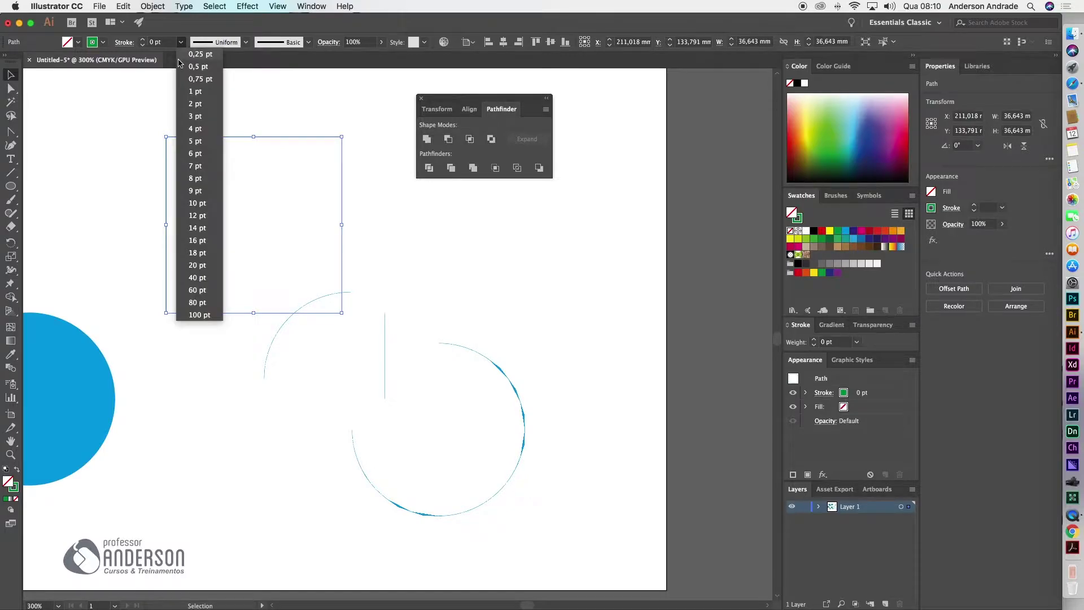
pyautogui.click(198, 100)
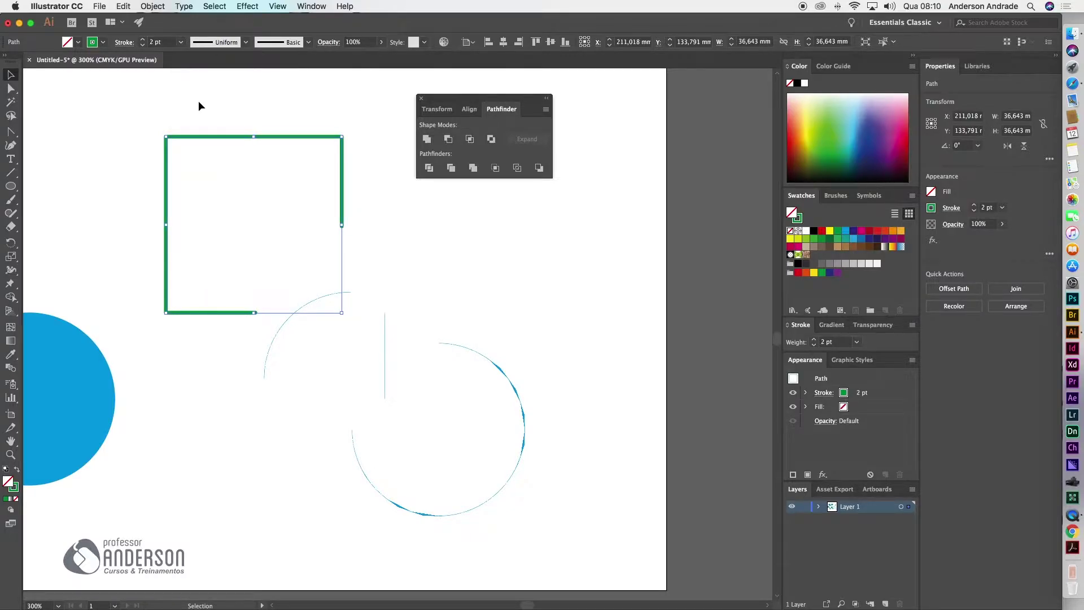
pyautogui.click(268, 358)
pyautogui.click(181, 41)
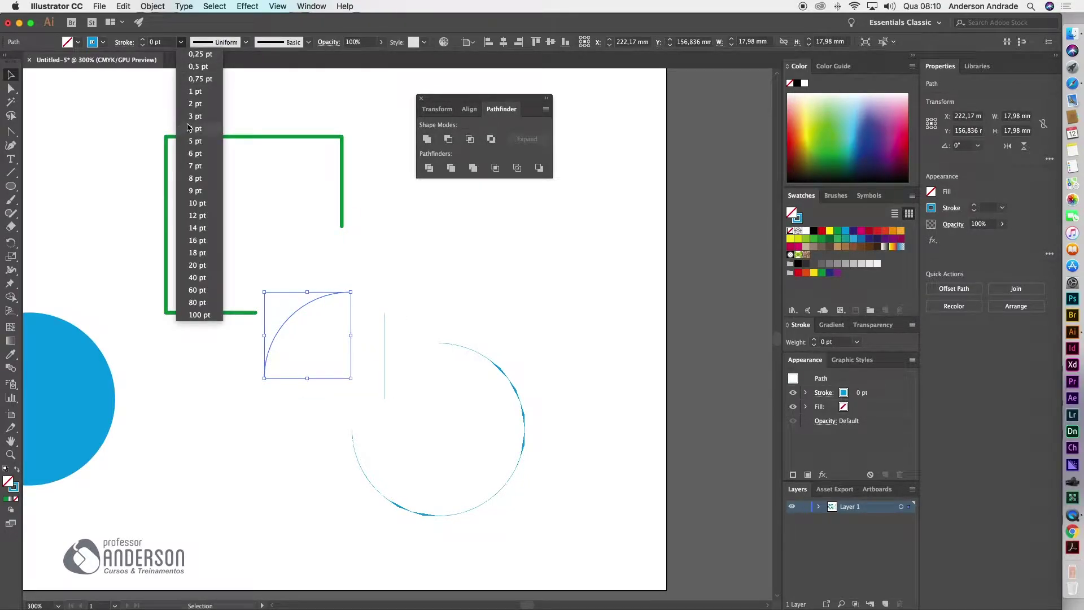
pyautogui.click(192, 128)
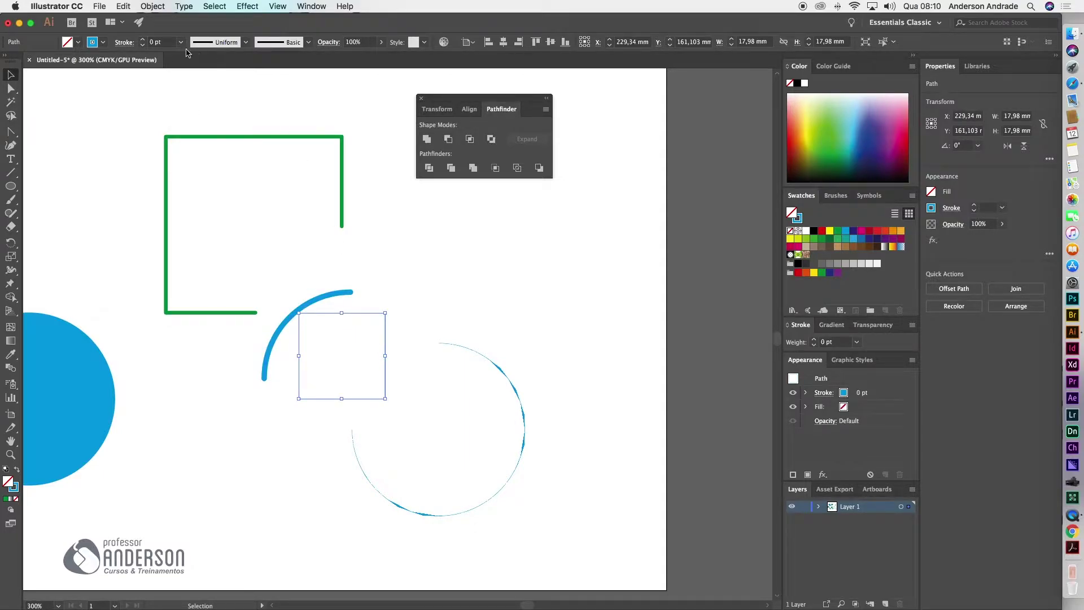
# - Give the corner piece and circle outline 4 pt strokes, then fit the artboard in view
pyautogui.click(181, 41)
pyautogui.click(195, 126)
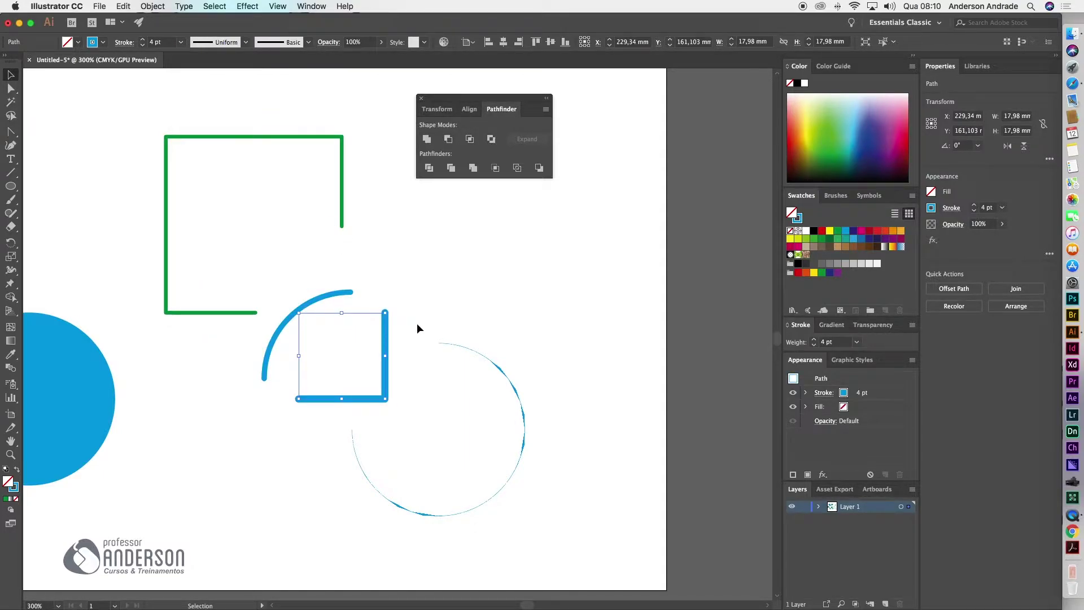
pyautogui.click(475, 354)
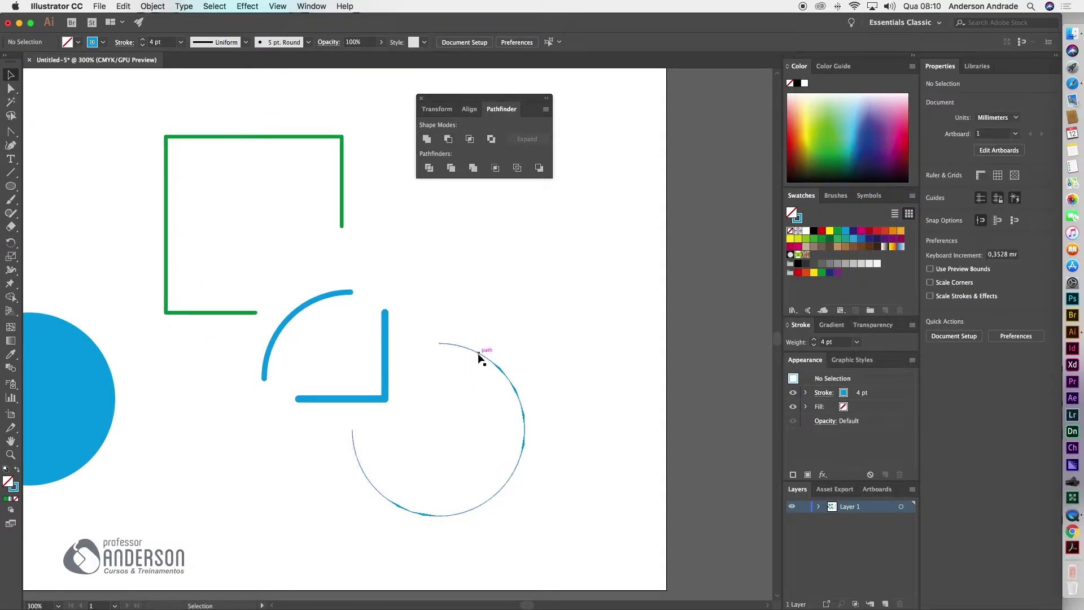
pyautogui.click(181, 42)
pyautogui.click(664, 249)
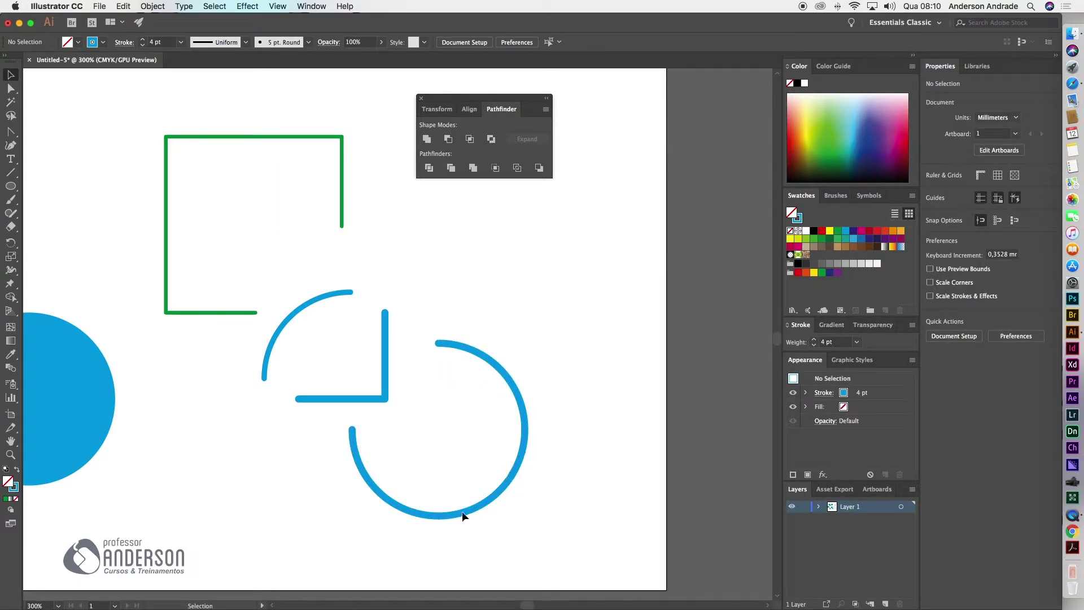
pyautogui.press('a')
pyautogui.hotkey('ctrl', '-')
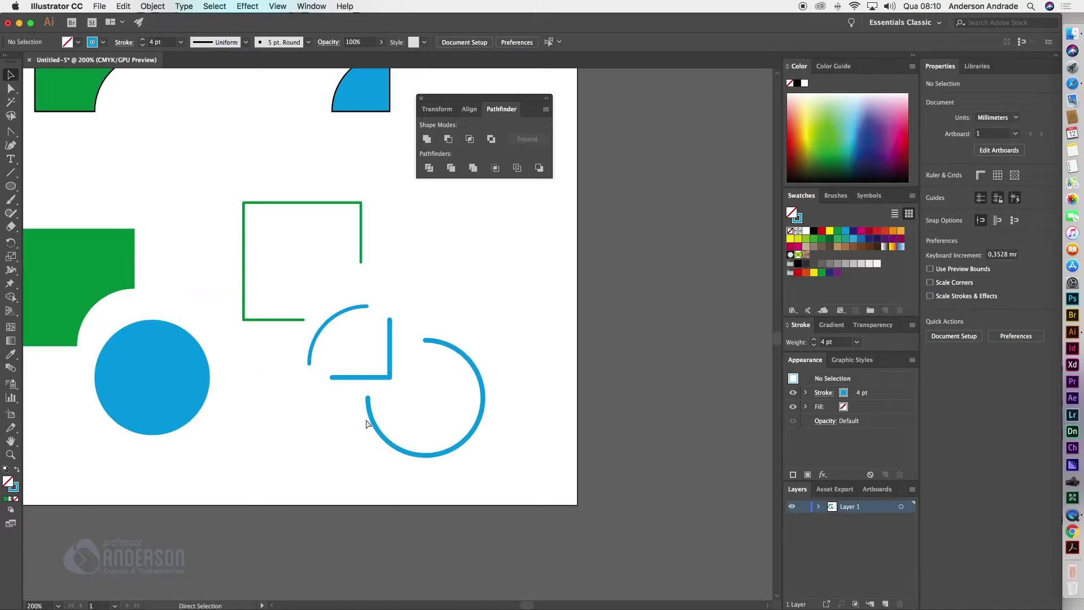
pyautogui.hotkey('ctrl', '0')
pyautogui.press('v')
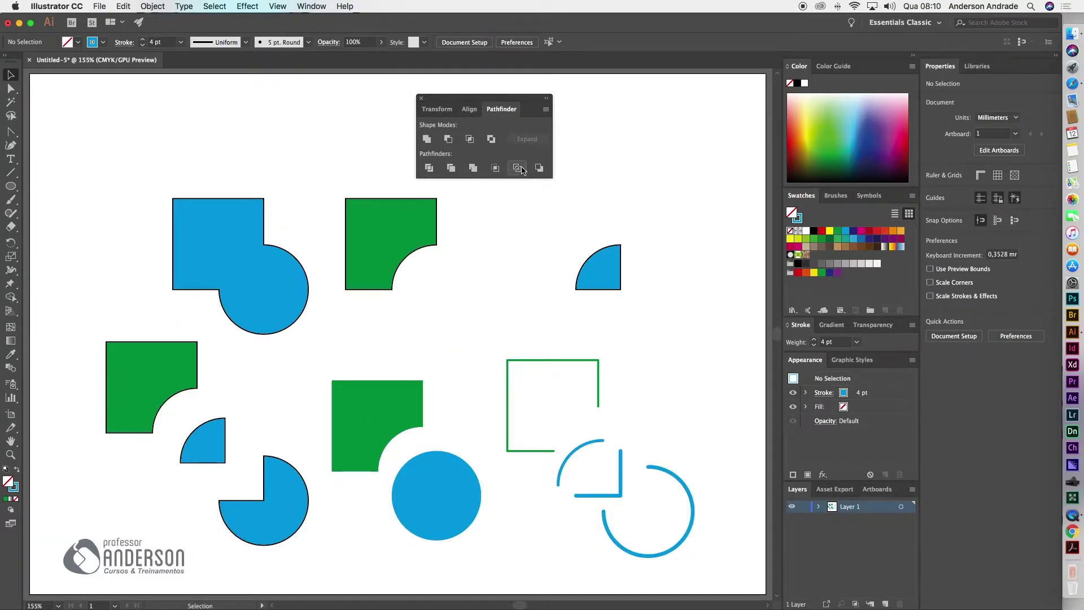